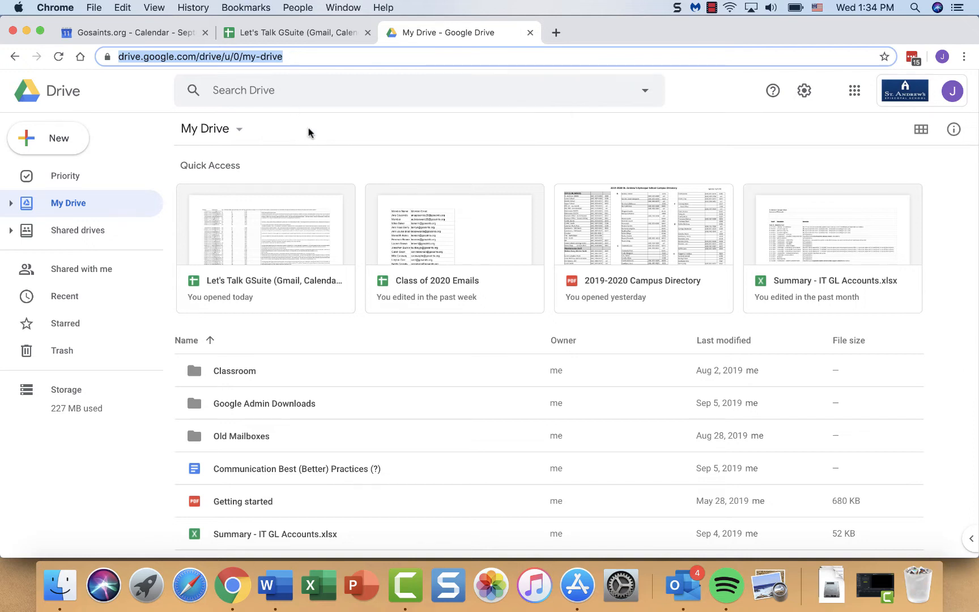
# - Load Google Drive at drive.google.com
pyautogui.tripleClick(297, 58)
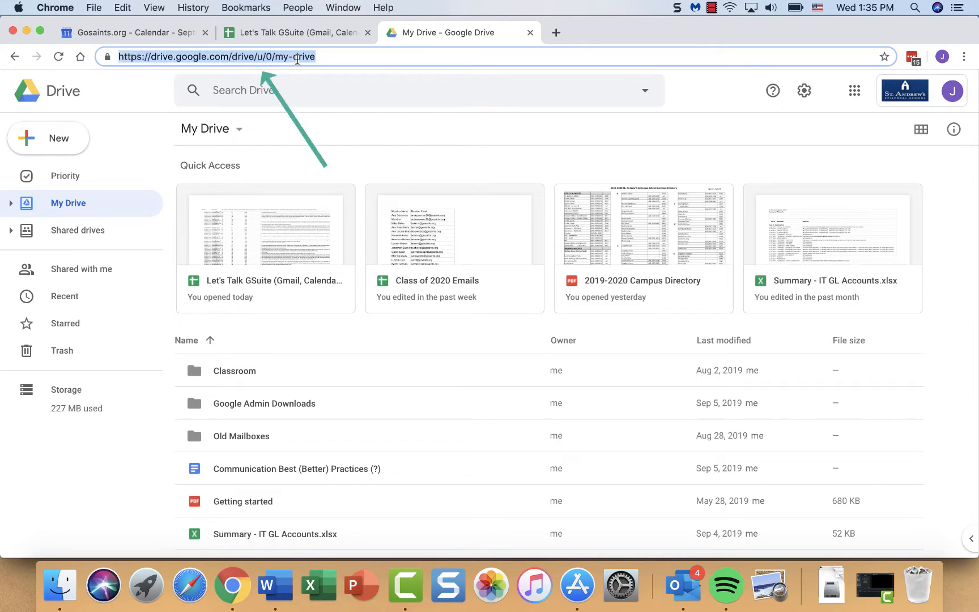
pyautogui.write('drive.google.com')
pyautogui.press('Return')
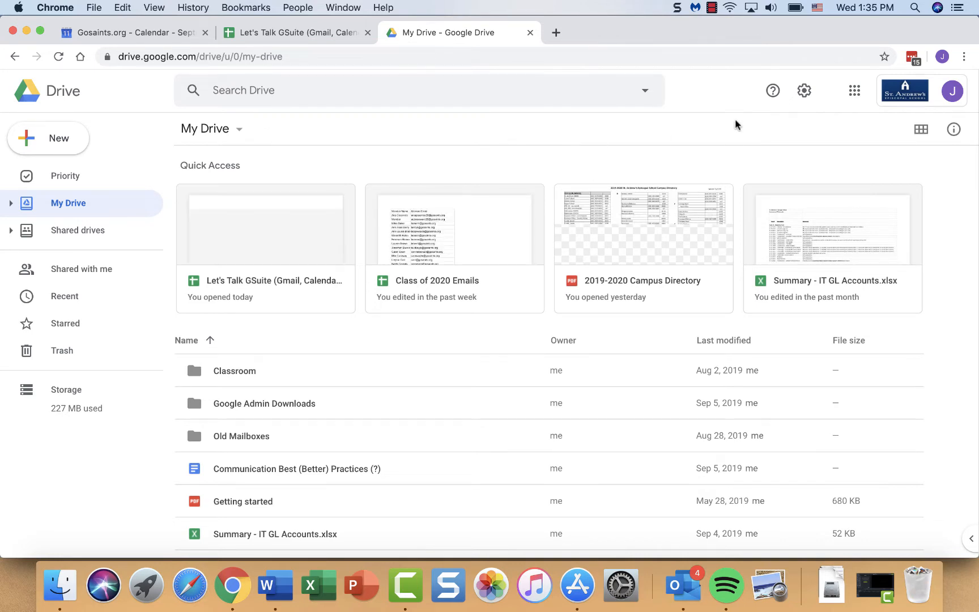
# - Look through the signed-in accounts and the kinds of files and folders that can be created in Drive
pyautogui.click(910, 102)
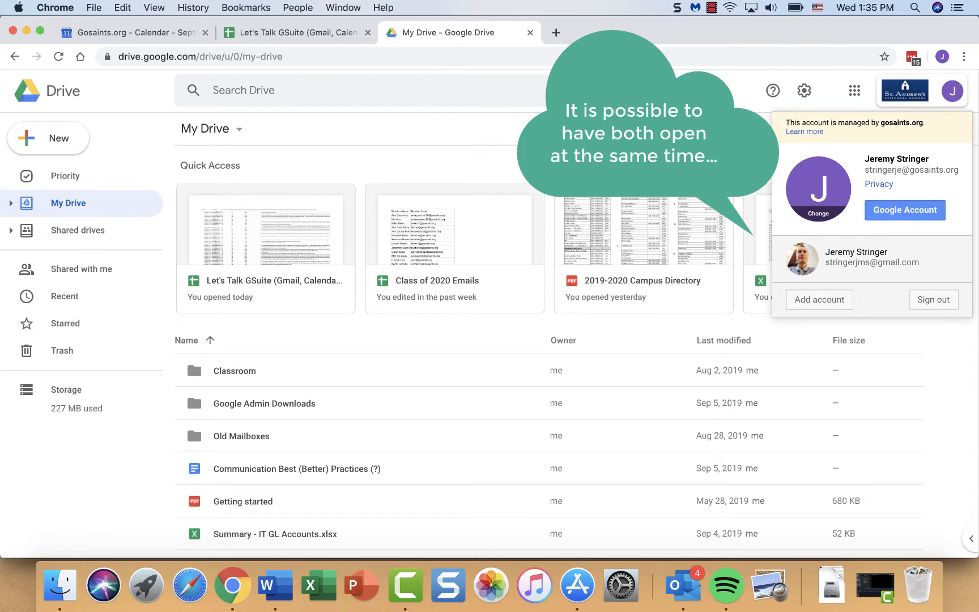
pyautogui.click(742, 136)
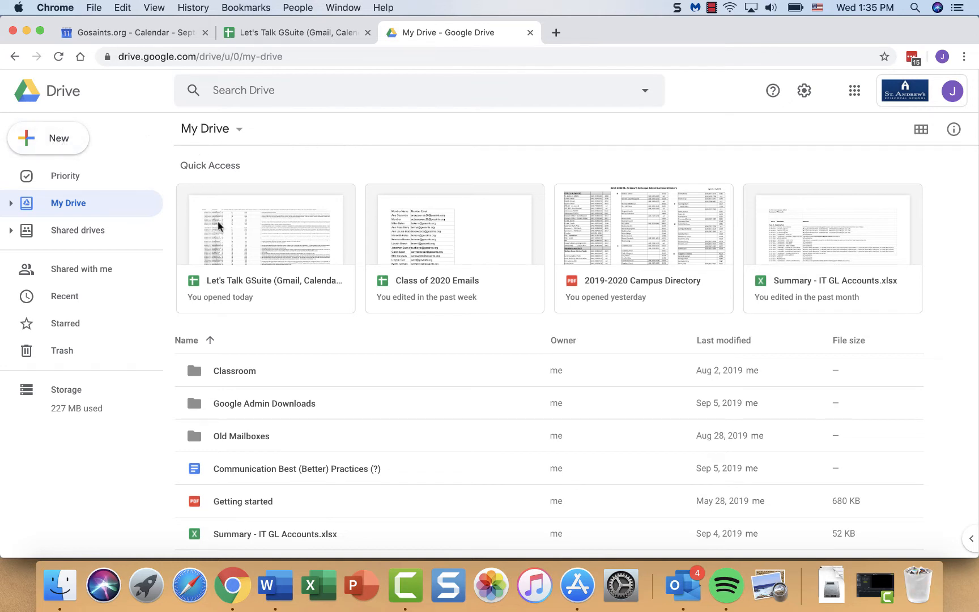
pyautogui.click(63, 140)
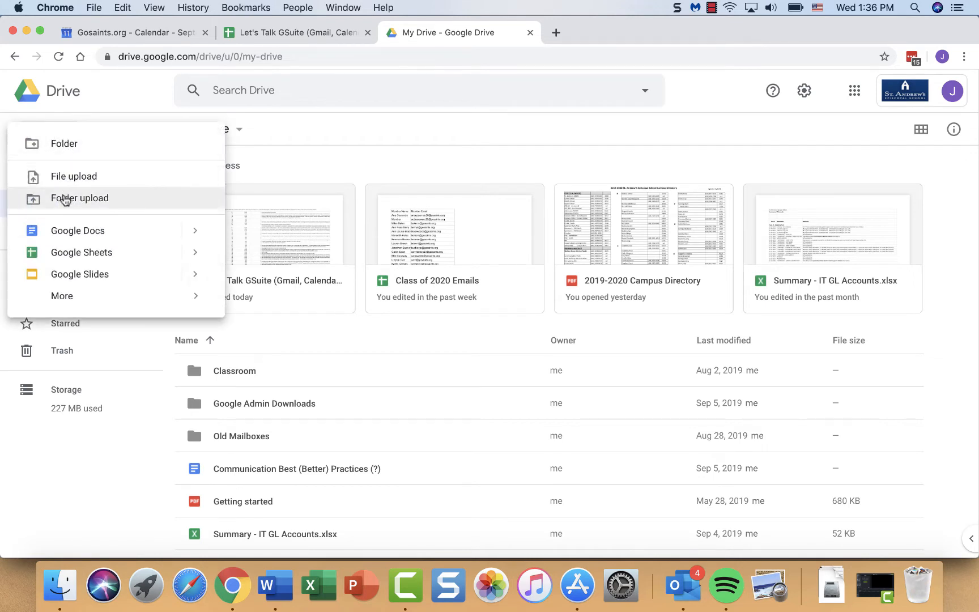
pyautogui.click(122, 104)
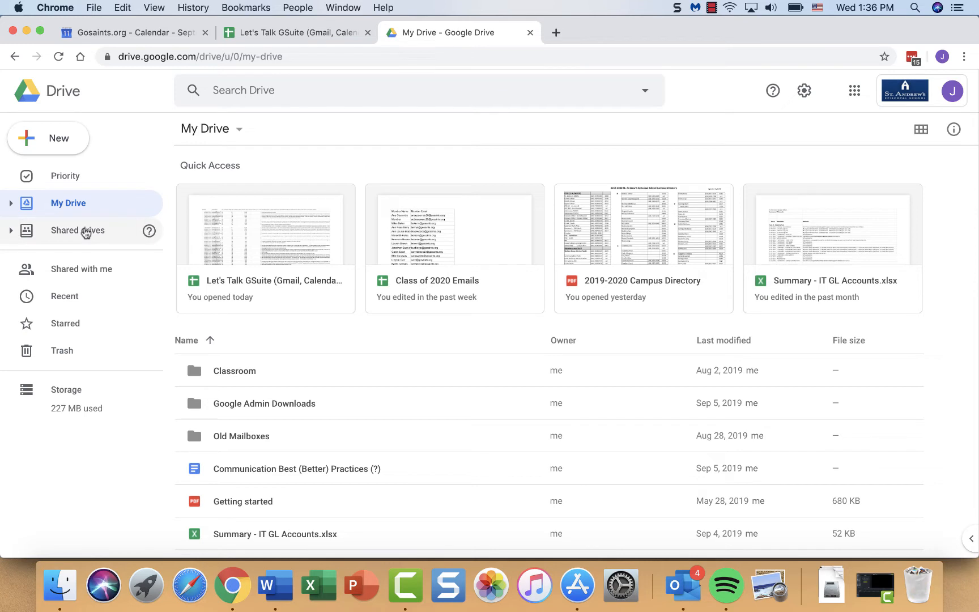
pyautogui.click(87, 274)
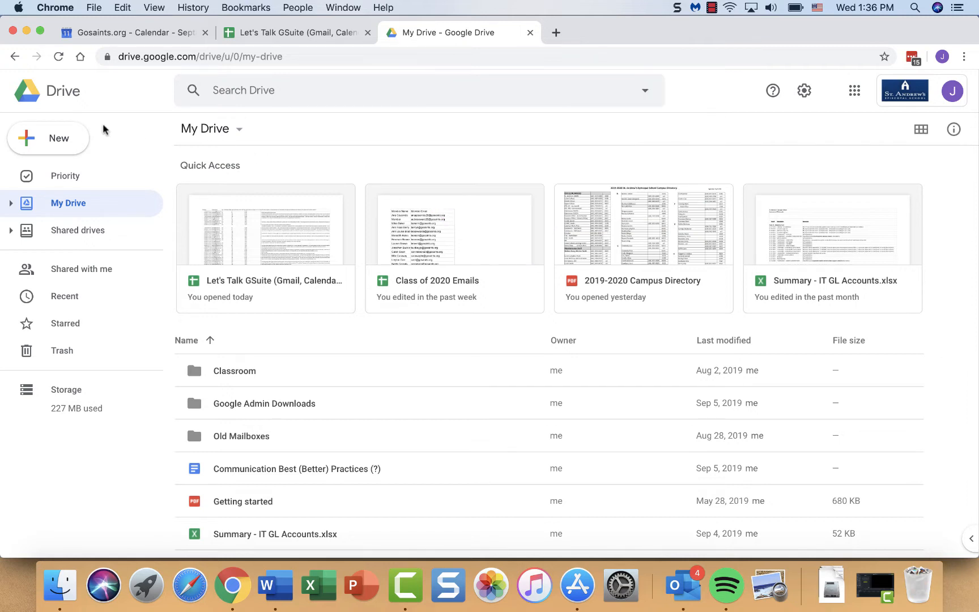
pyautogui.click(60, 137)
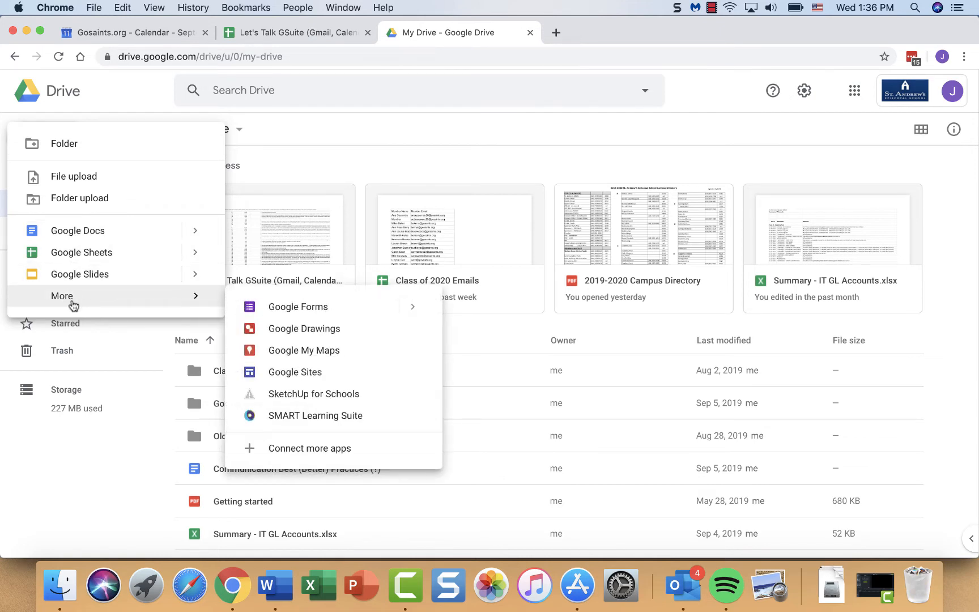
pyautogui.moveTo(216, 304)
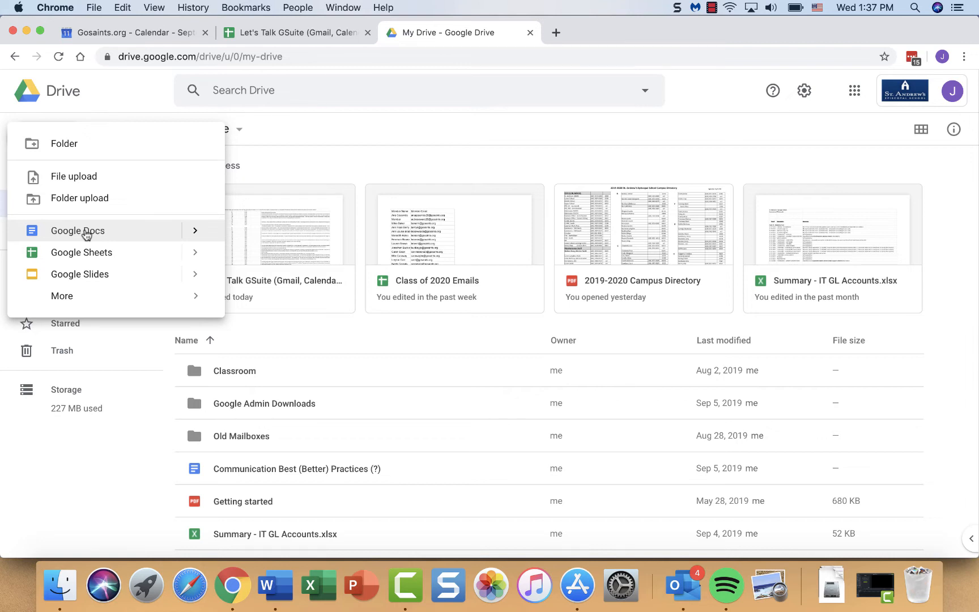
pyautogui.click(313, 157)
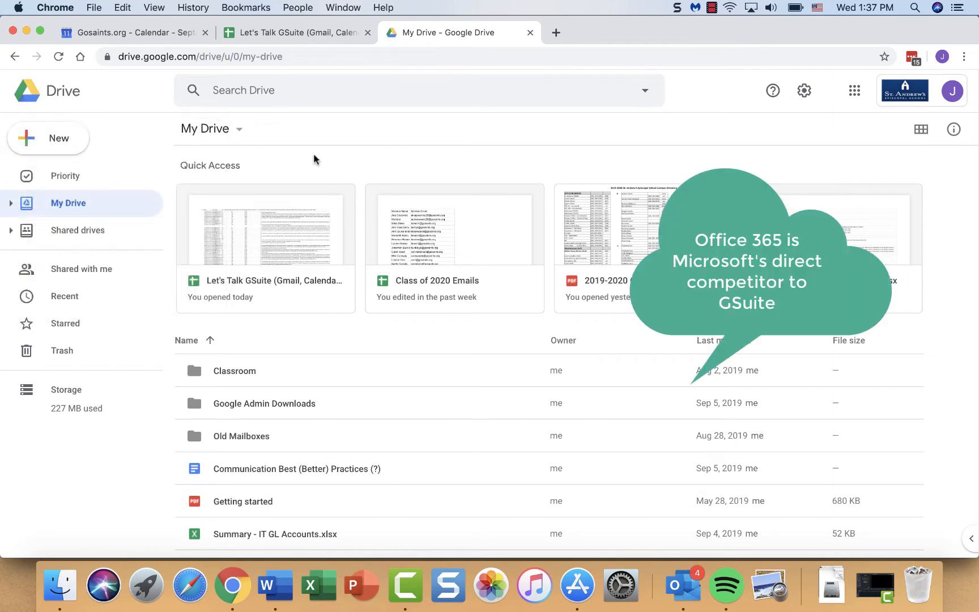
pyautogui.click(61, 136)
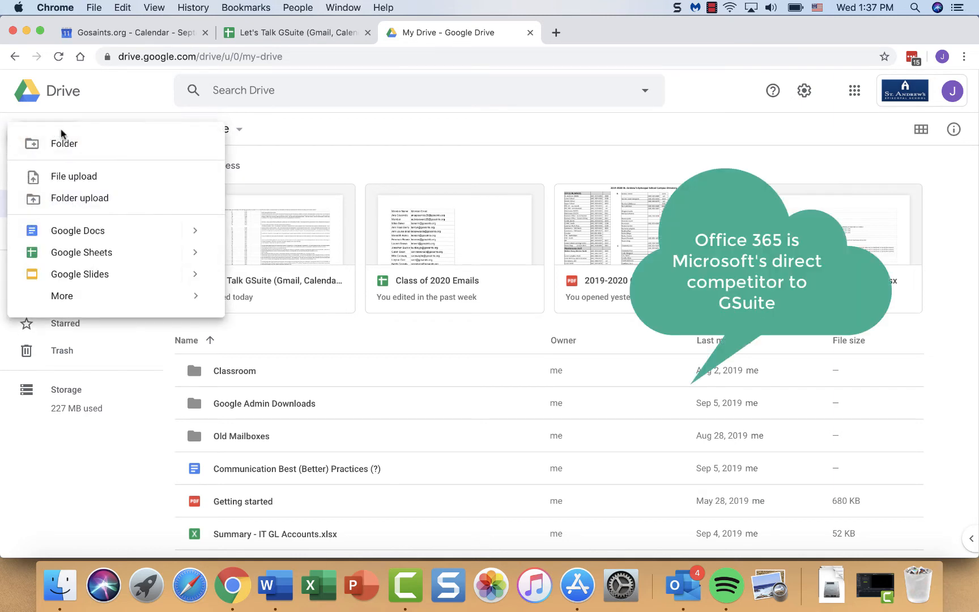
pyautogui.click(310, 146)
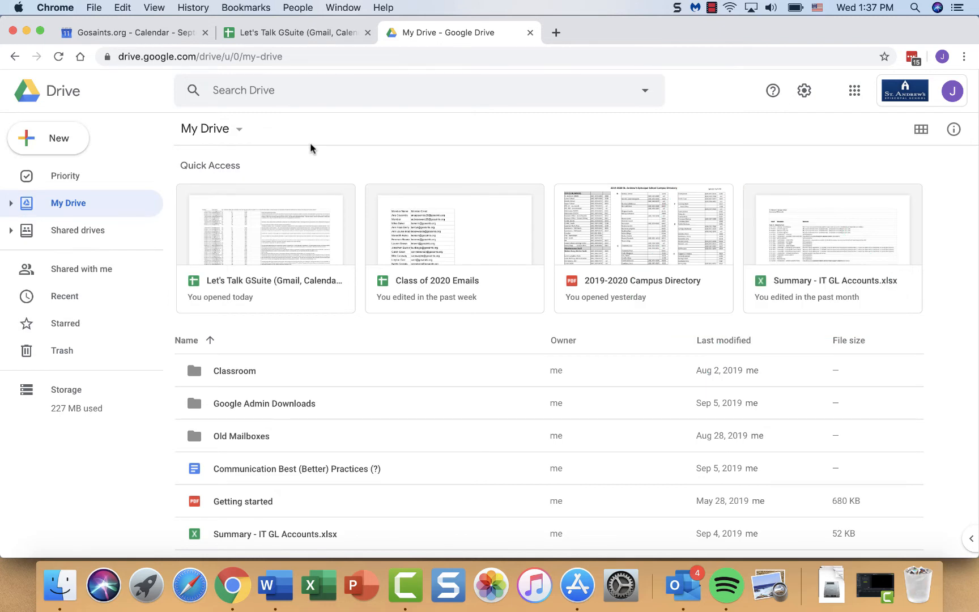
# - Create a blank Google Docs document from My Drive and bring it into view
pyautogui.click(39, 141)
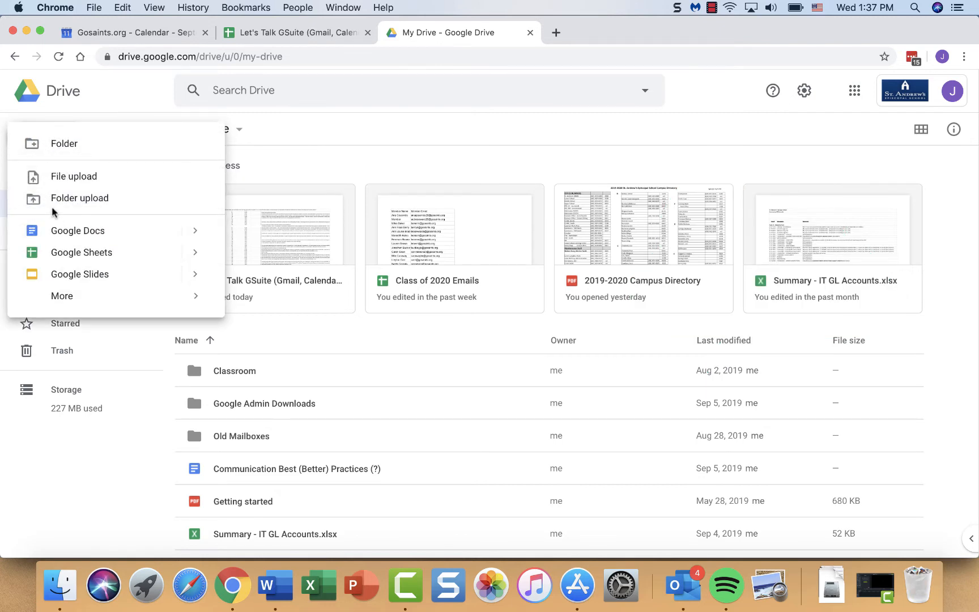
pyautogui.click(59, 227)
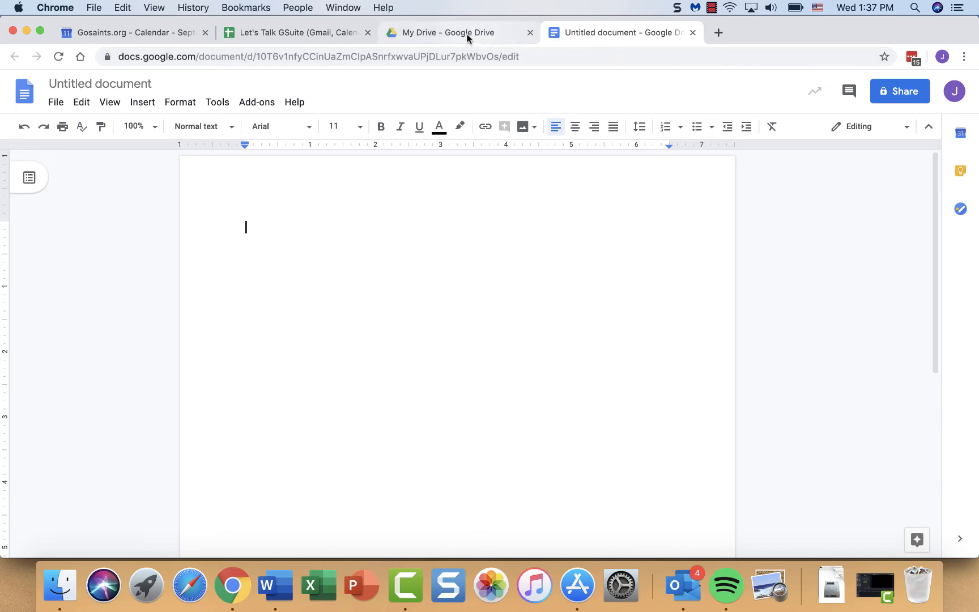
pyautogui.click(443, 34)
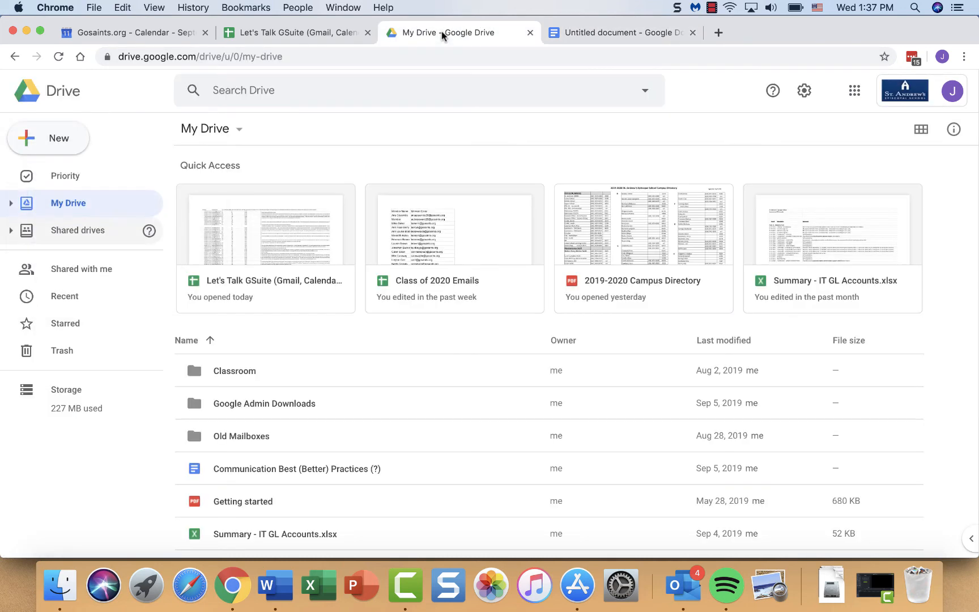
pyautogui.click(583, 40)
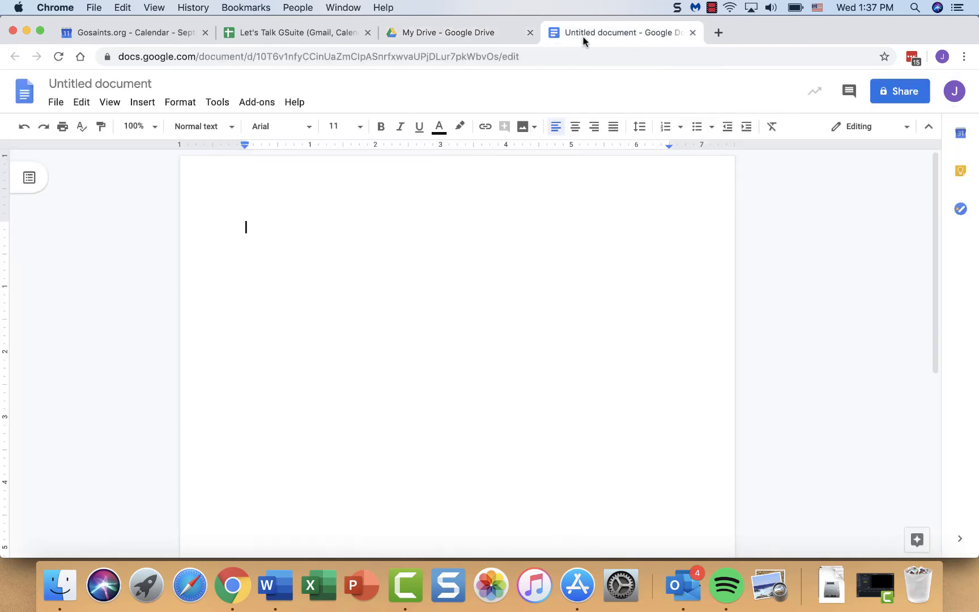
# - Rename the untitled document as "Awesome Document"
pyautogui.click(127, 83)
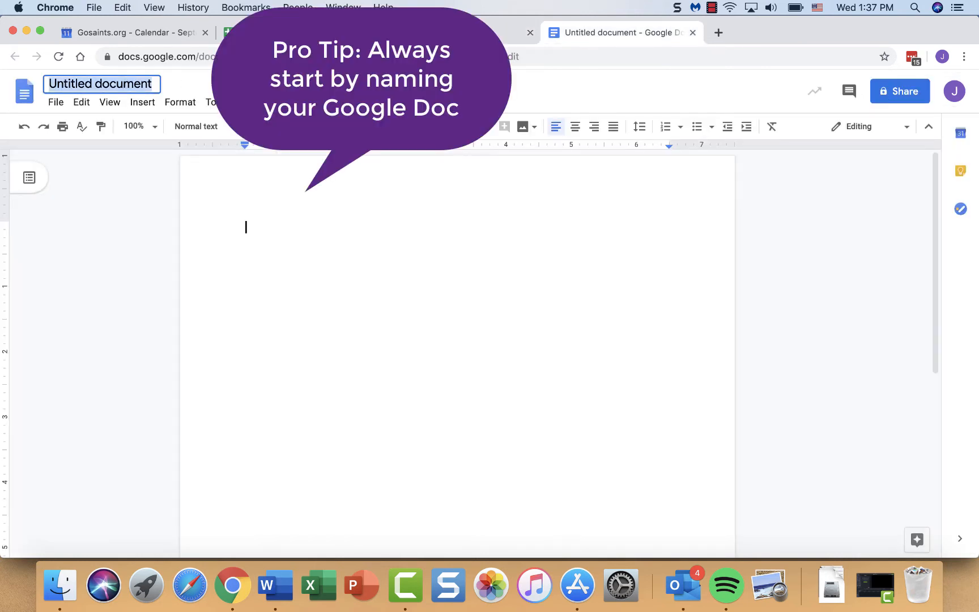
pyautogui.write('Awesome Dopcum')
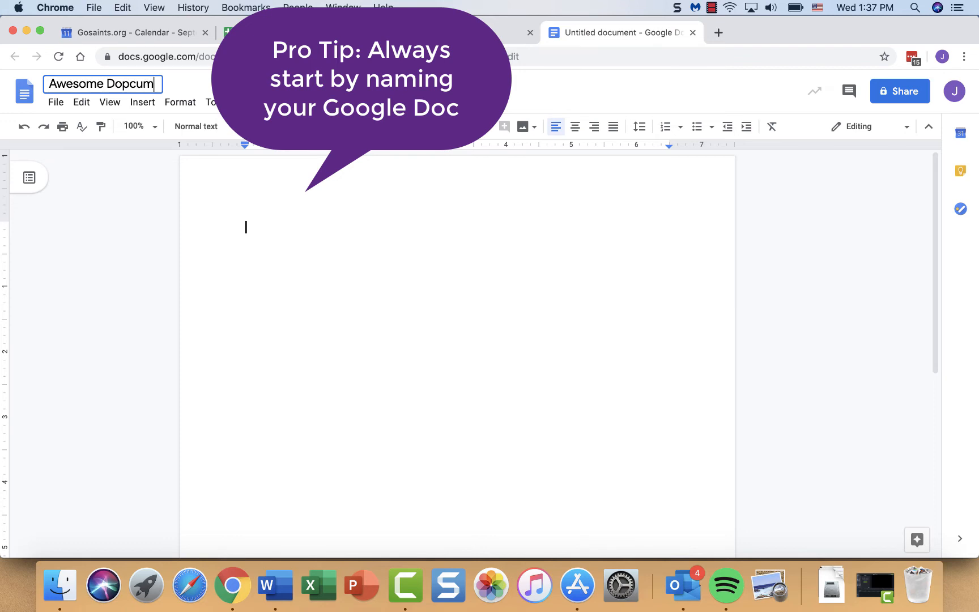
pyautogui.press('BackSpace')
pyautogui.press('BackSpace')
pyautogui.press('BackSpace')
pyautogui.press('BackSpace')
pyautogui.write('cument')
pyautogui.press('Return')
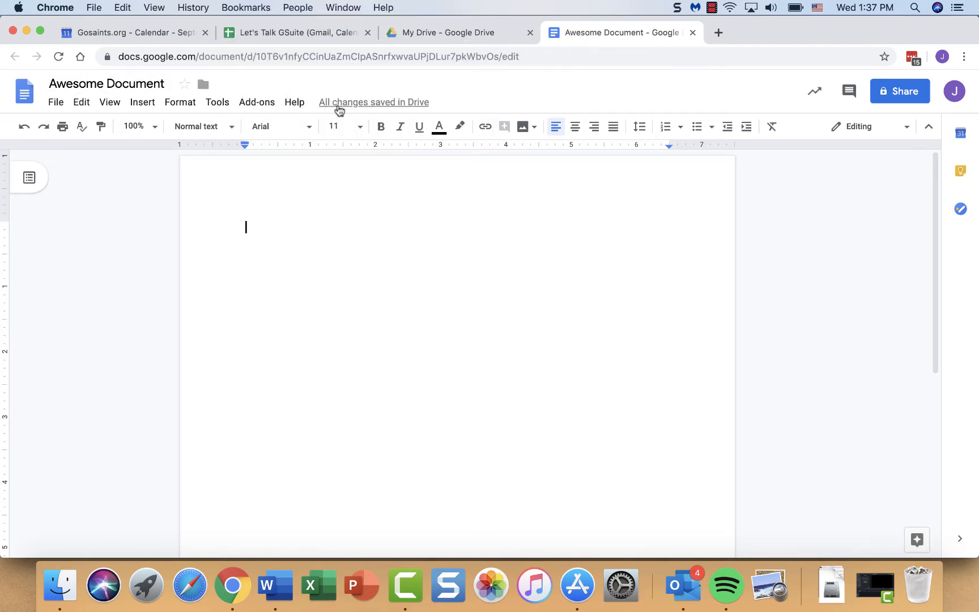
# - Check the document's save status and its entry in the My Drive file list, and return to the document
pyautogui.moveTo(340, 108)
pyautogui.click(447, 35)
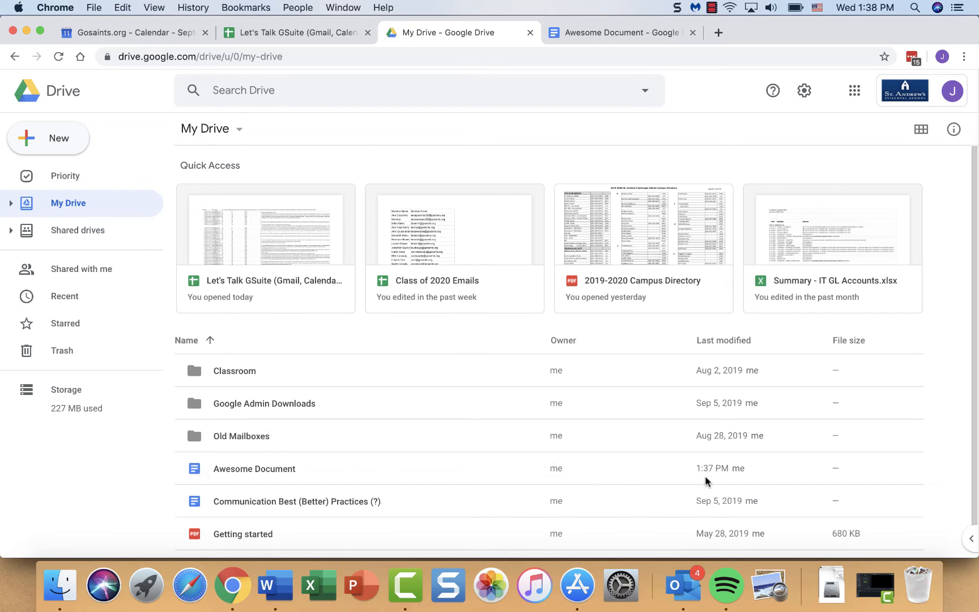
pyautogui.click(594, 31)
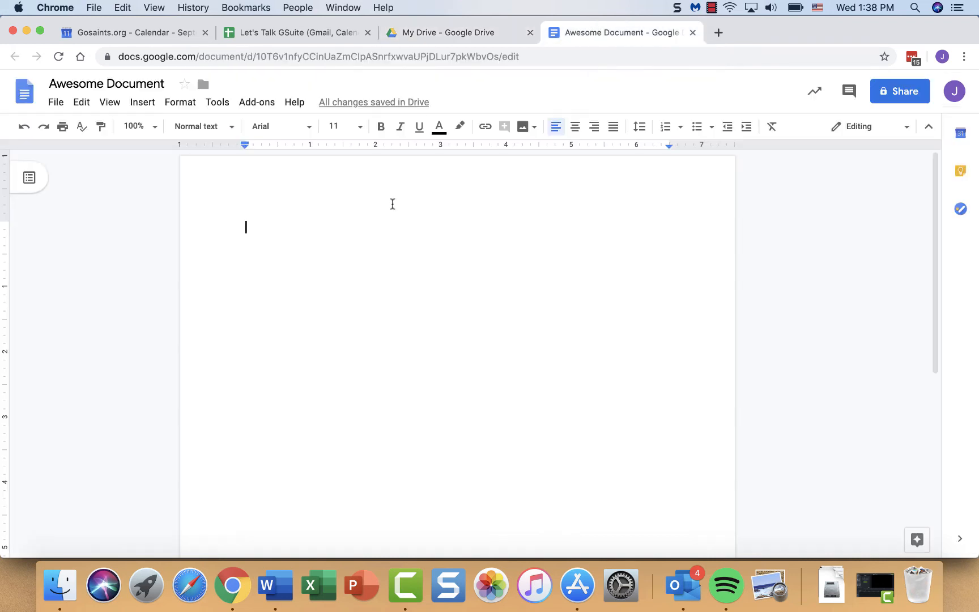
# - Write "When I put content in here and then I want to share it with someone else." in the document body
pyautogui.write('When')
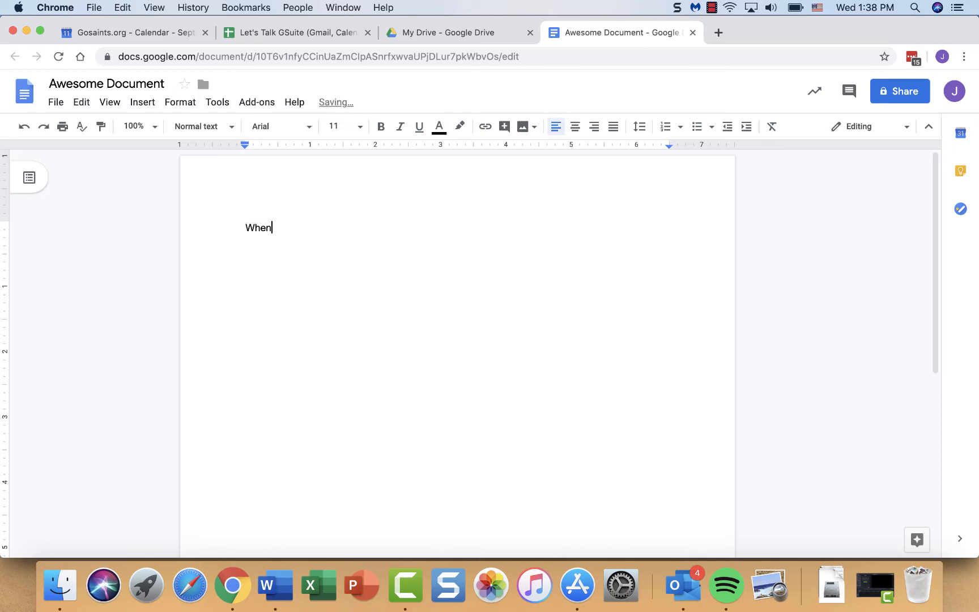
pyautogui.write(' I put content in here and then I want ')
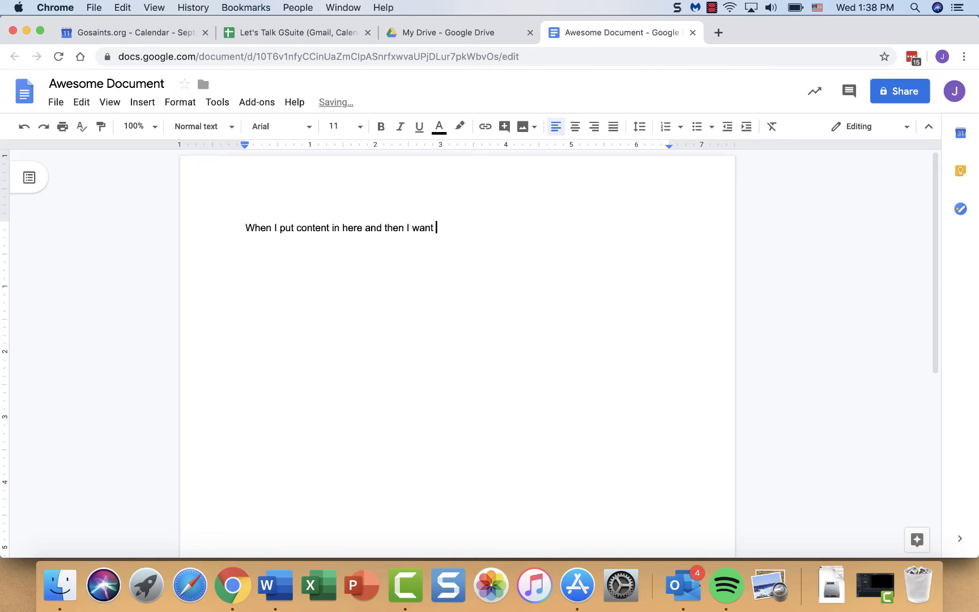
pyautogui.write('to share it with someone else.')
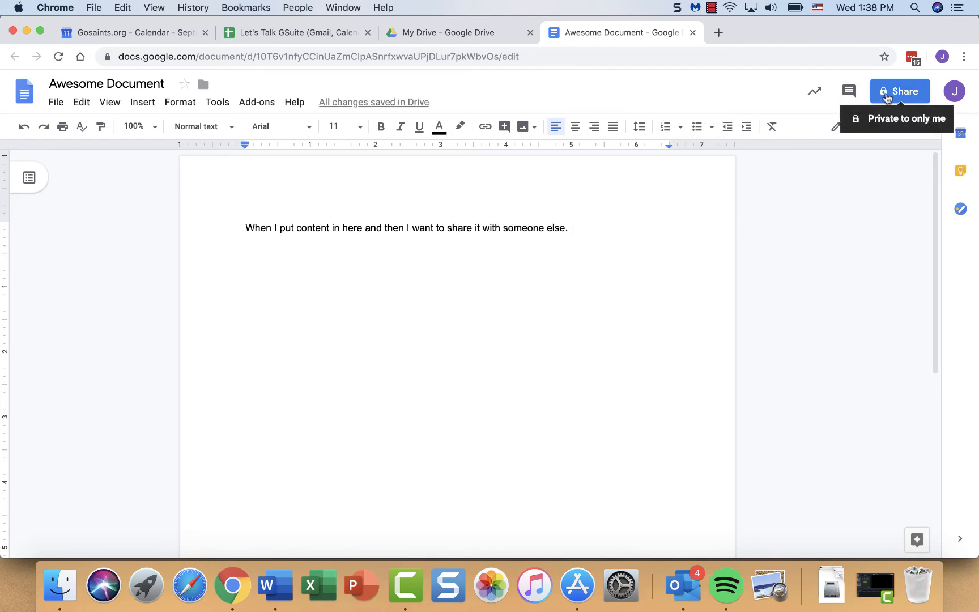
# - Add a colleague from the suggested contacts as a sharing recipient for the document, with "Can view" access
pyautogui.click(887, 96)
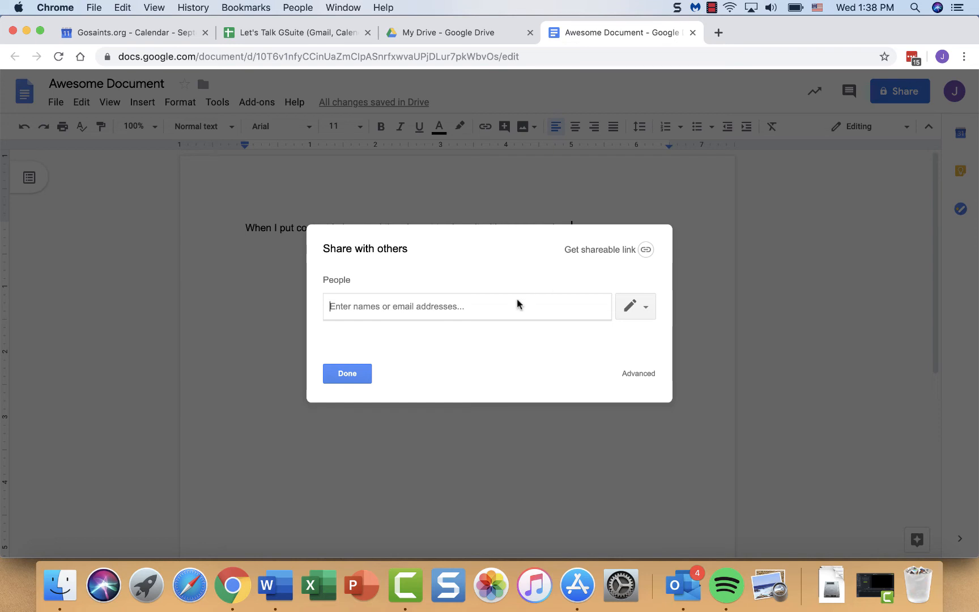
pyautogui.write('rust')
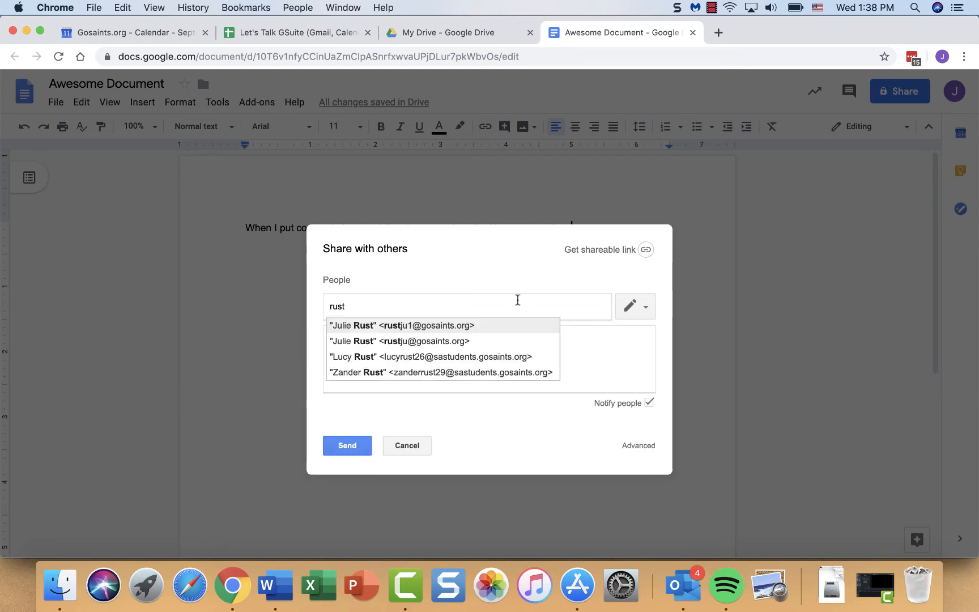
pyautogui.click(423, 325)
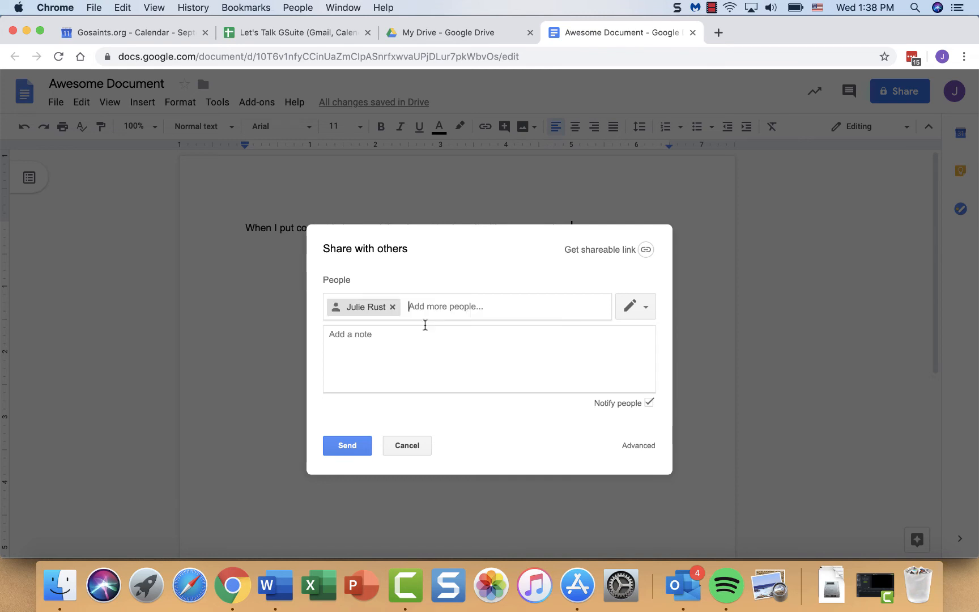
pyautogui.click(644, 315)
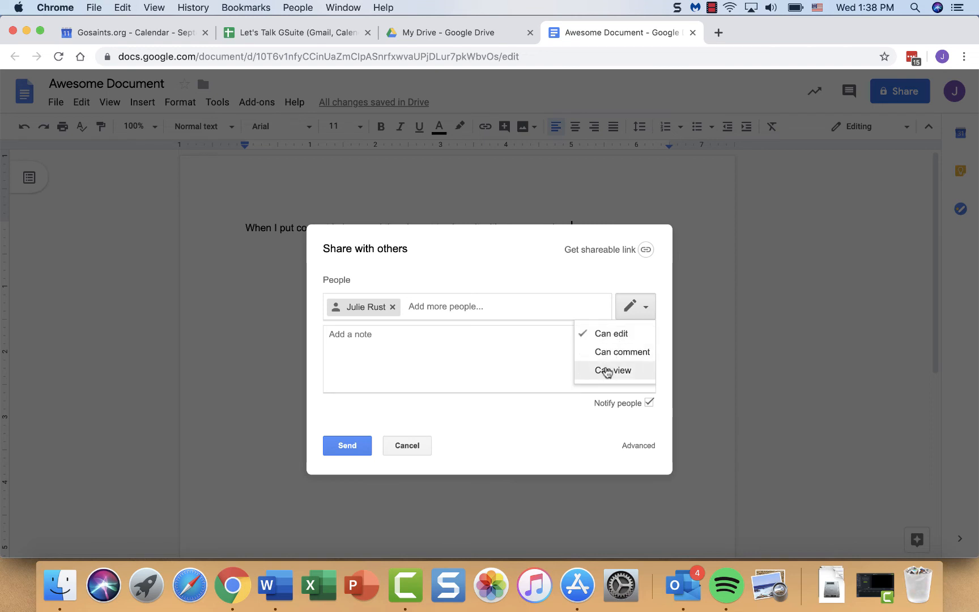
pyautogui.click(607, 371)
# - Add the note "Just testing this out!" to the sharing invitation
pyautogui.click(500, 356)
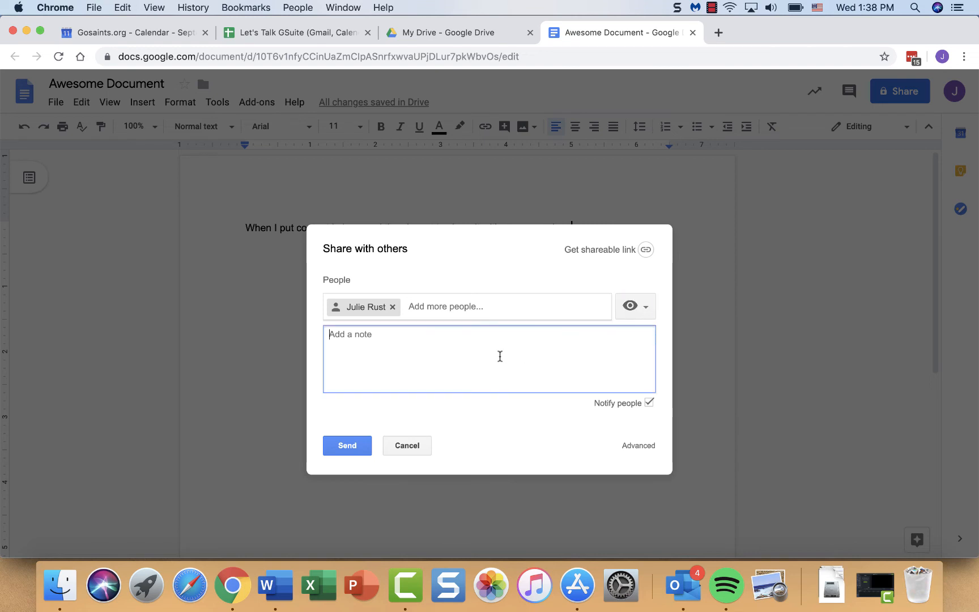
pyautogui.write('Just testing tis ou')
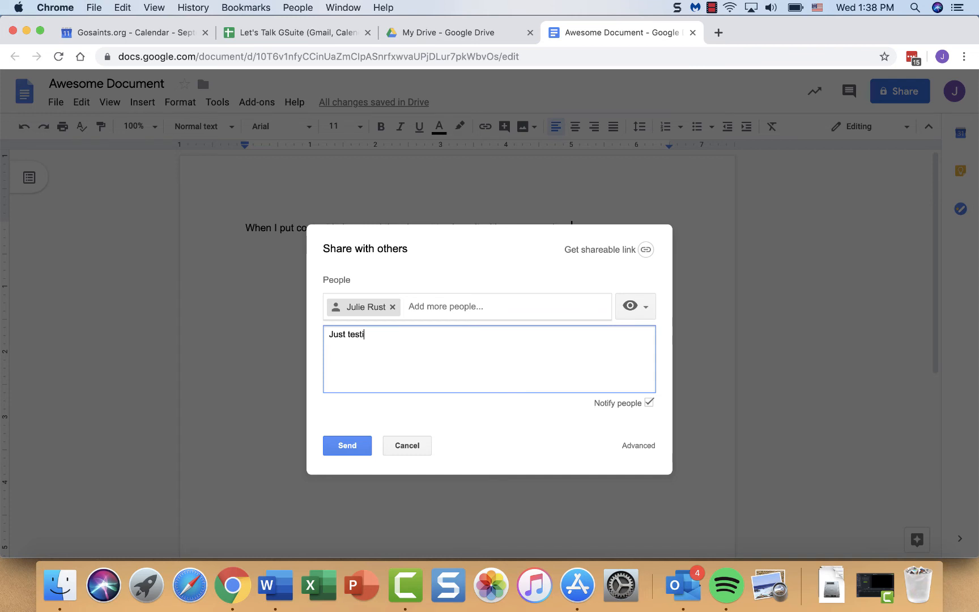
pyautogui.press('BackSpace')
pyautogui.press('BackSpace')
pyautogui.press('BackSpace')
pyautogui.press('BackSpace')
pyautogui.write('his out!')
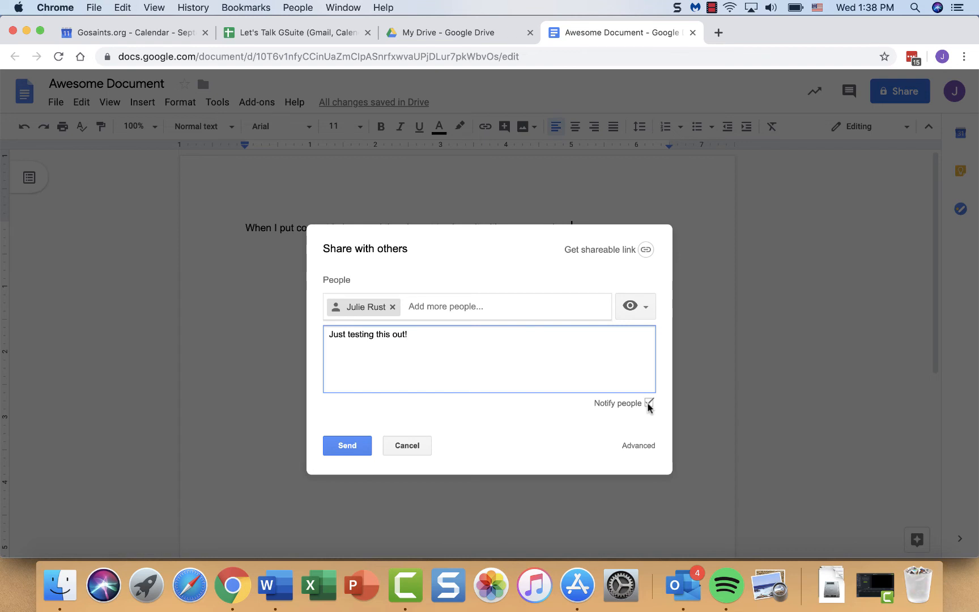
# - Turn off Notify people and share the document without sending an e-mail invitation
pyautogui.click(648, 402)
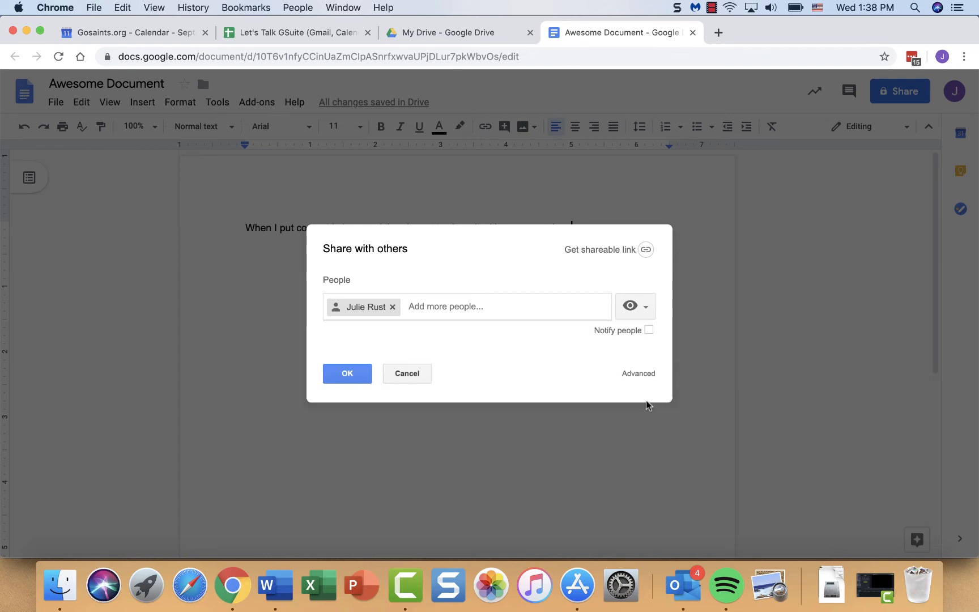
pyautogui.click(347, 377)
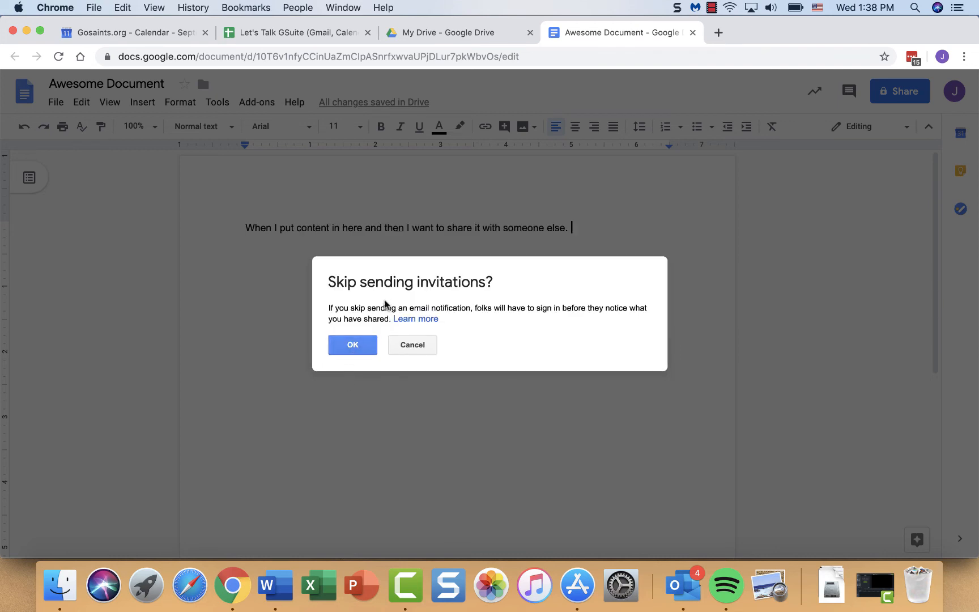
pyautogui.click(354, 344)
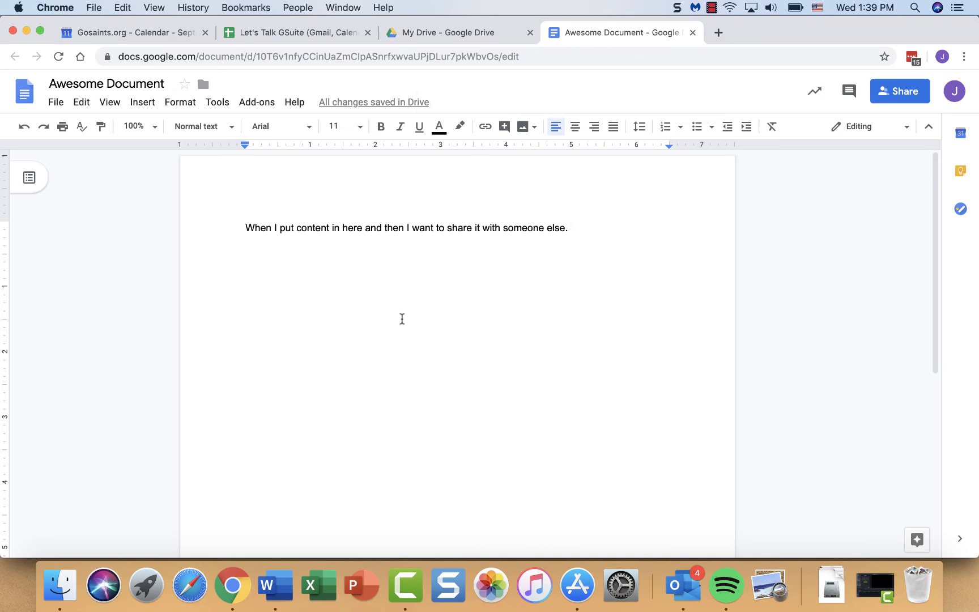
# - Look at the version history options available for the document
pyautogui.click(55, 102)
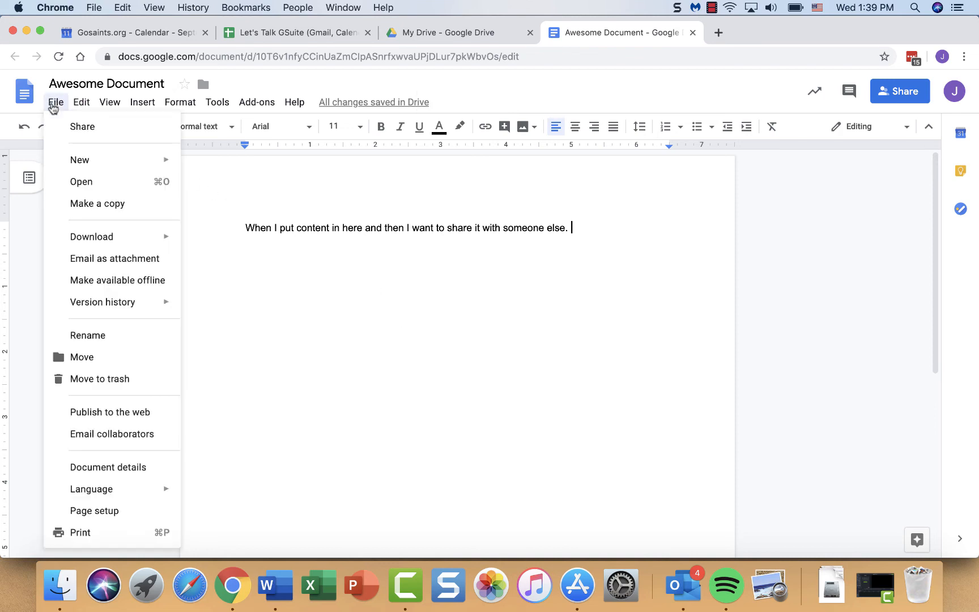
pyautogui.moveTo(107, 305)
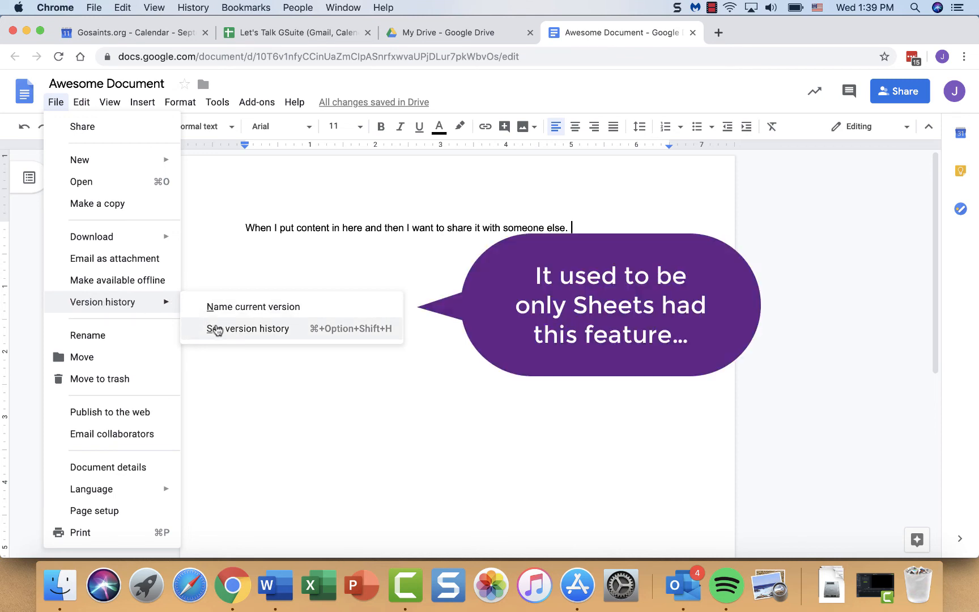
pyautogui.click(320, 228)
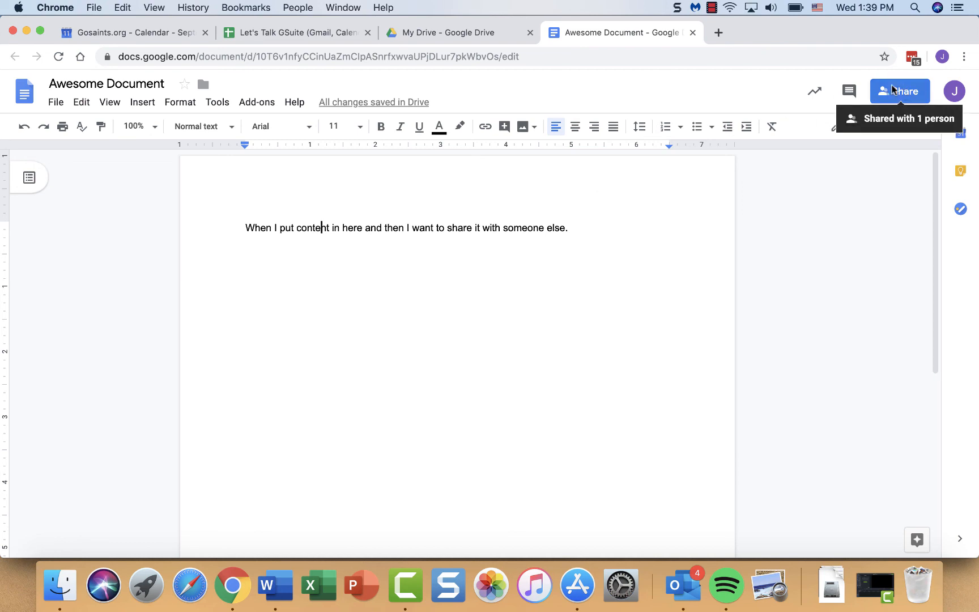
# - Return to My Drive and look over the file list, including the shared document's entry
pyautogui.click(460, 37)
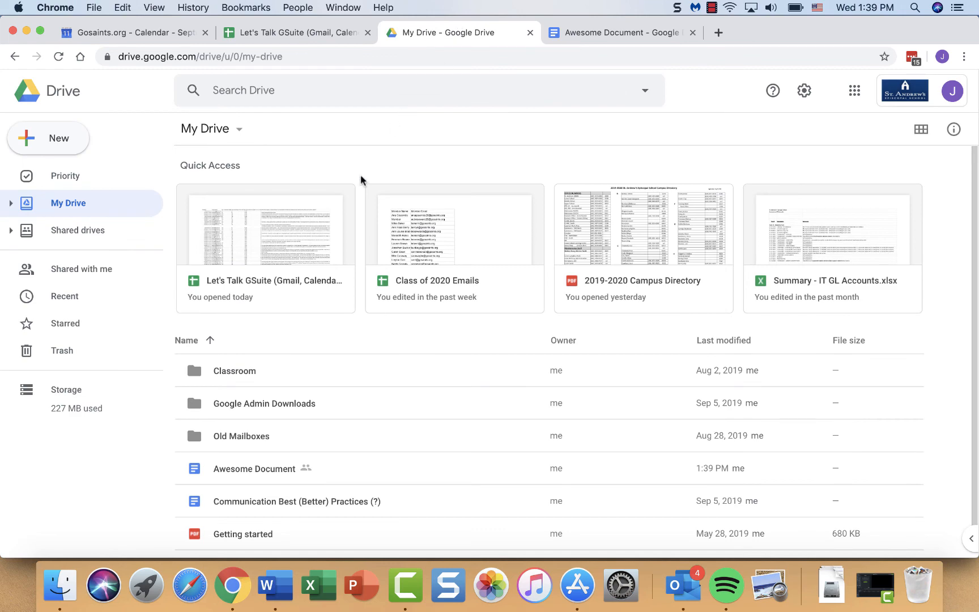
pyautogui.scroll(-1, 316, 355)
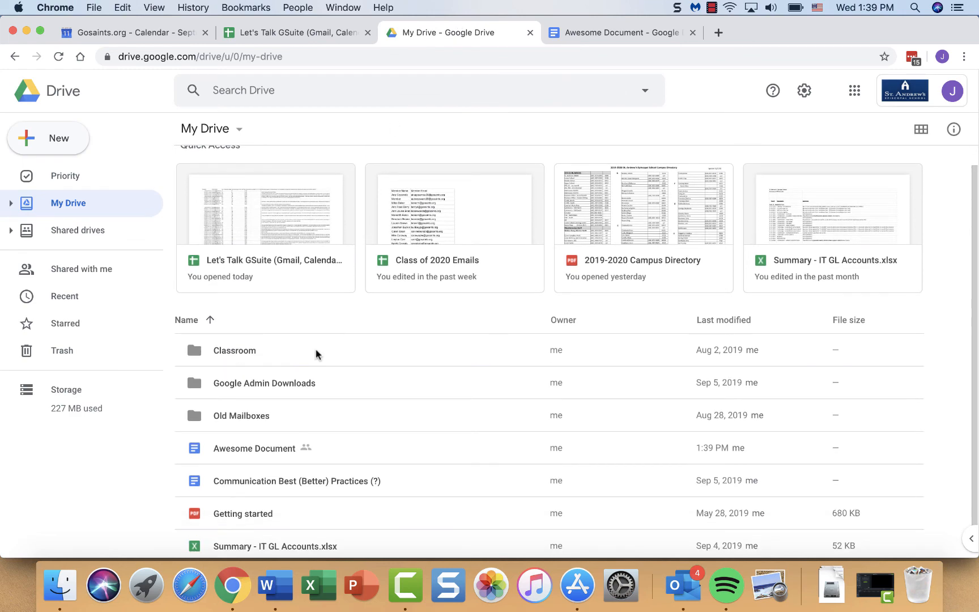